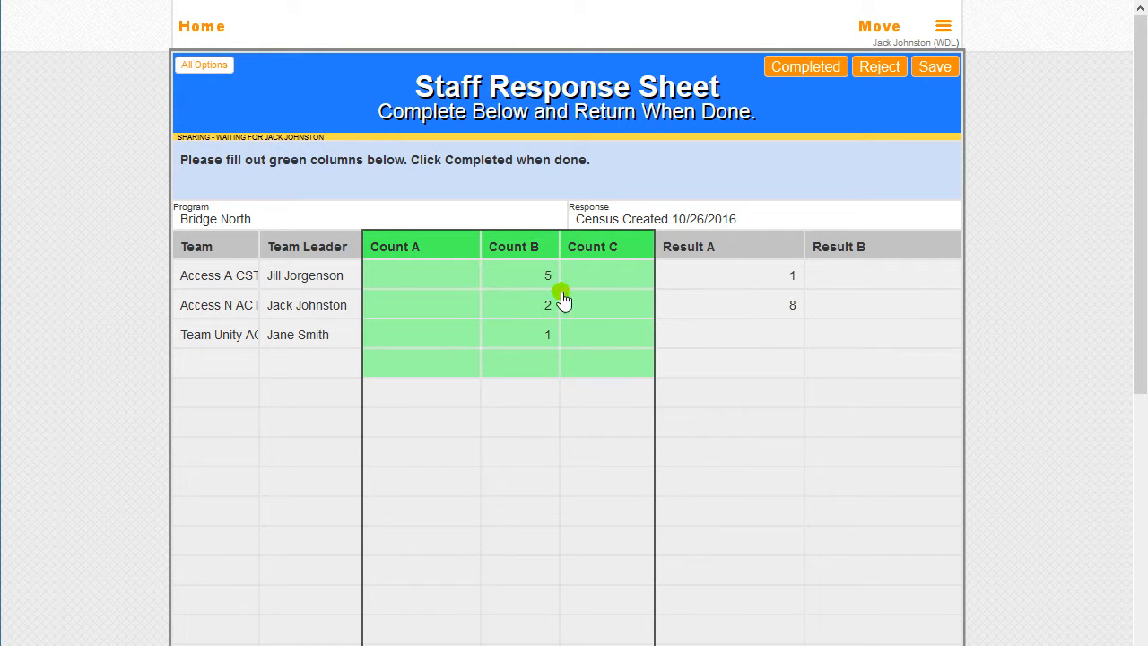
Step: Create a new staff automation titled "My automation 3"
click(945, 27)
click(566, 145)
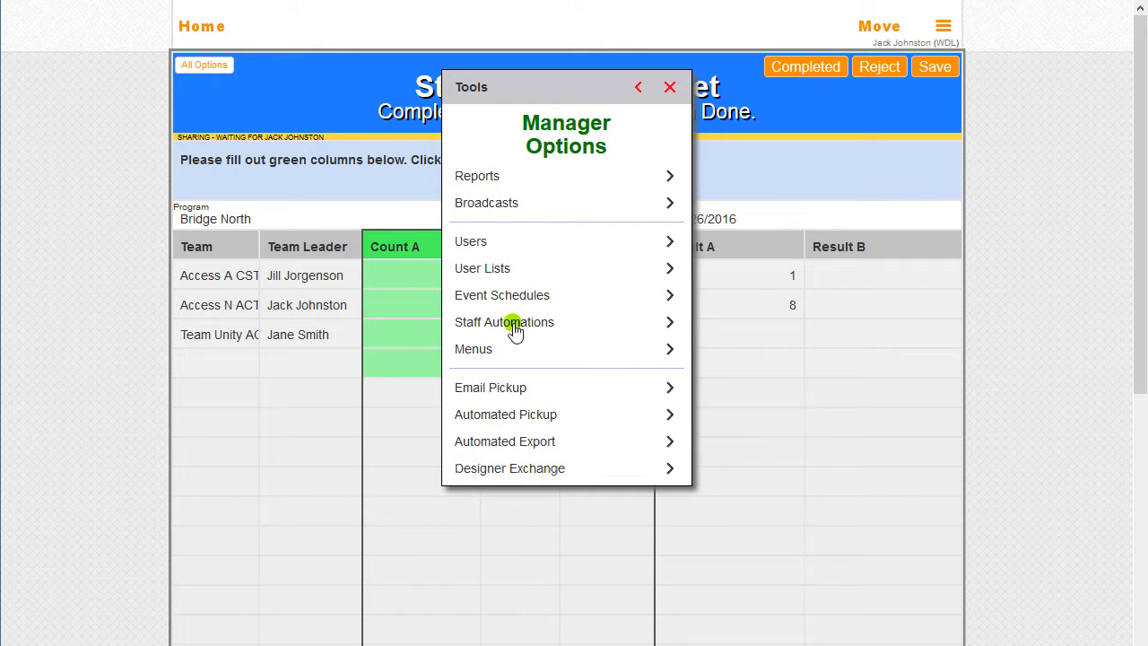
click(514, 325)
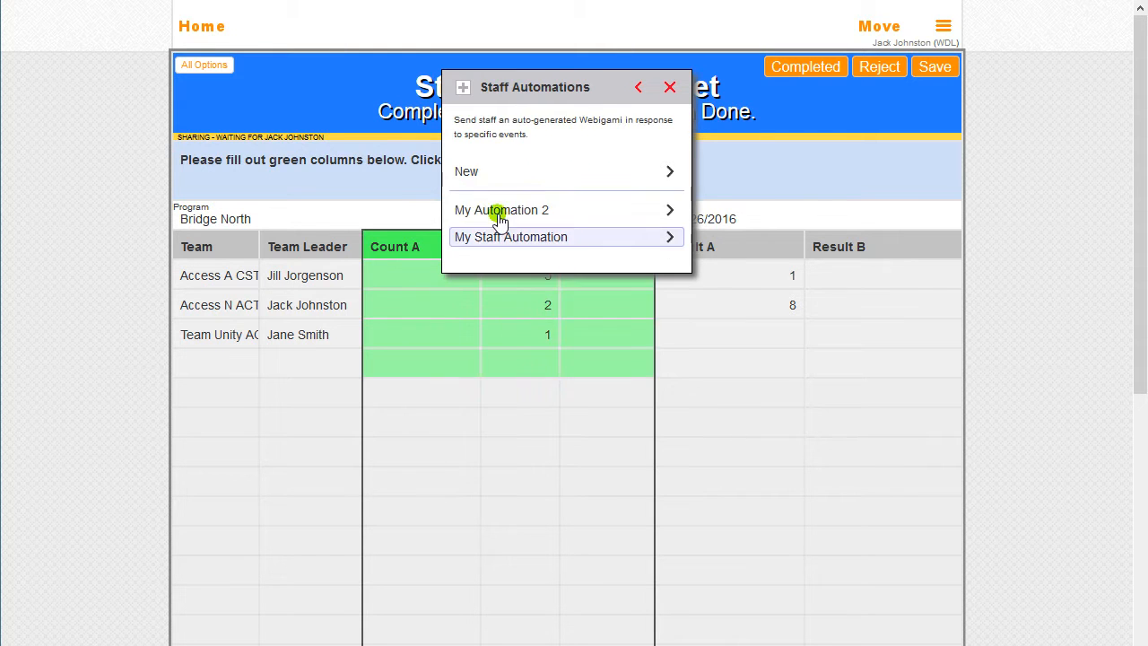
click(473, 173)
click(473, 172)
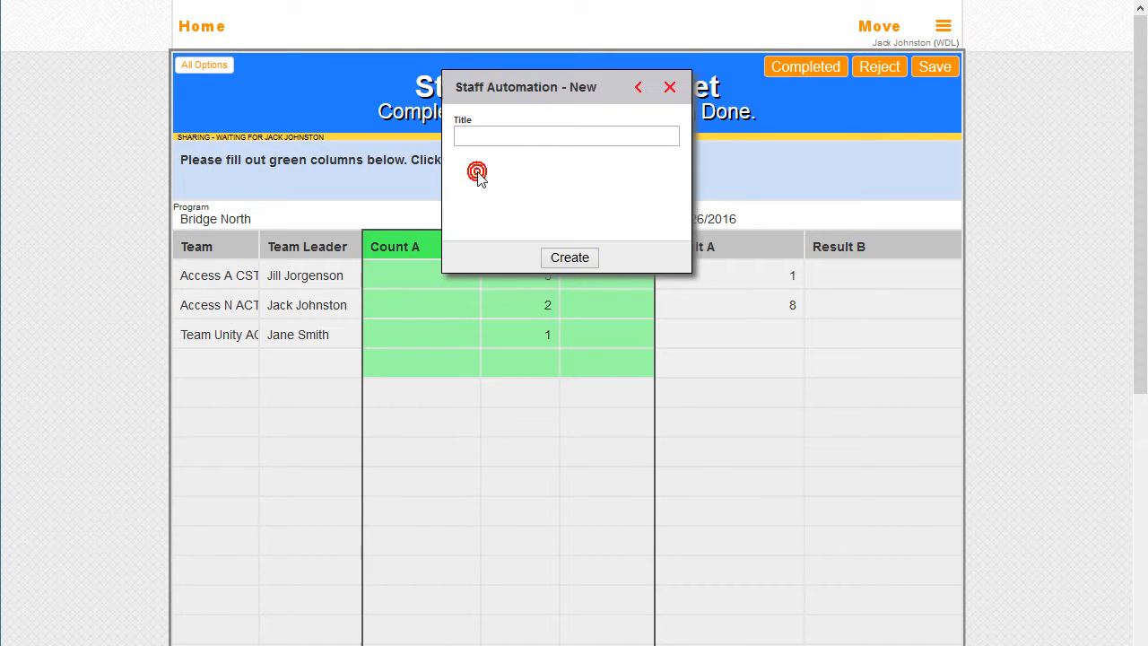
click(494, 134)
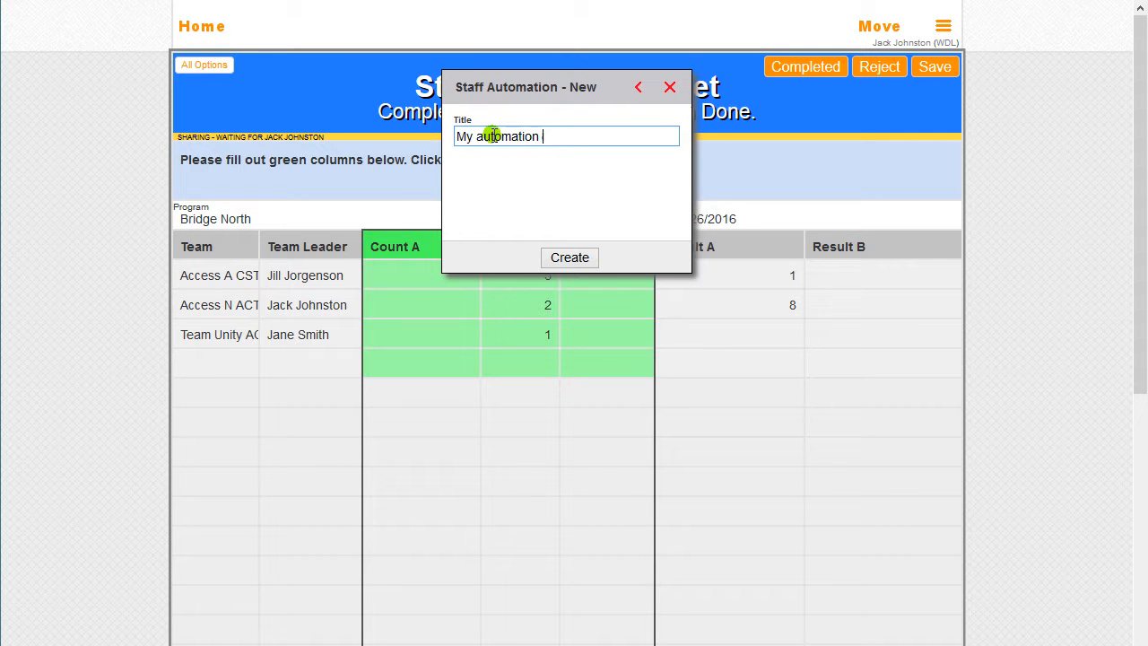
click(568, 258)
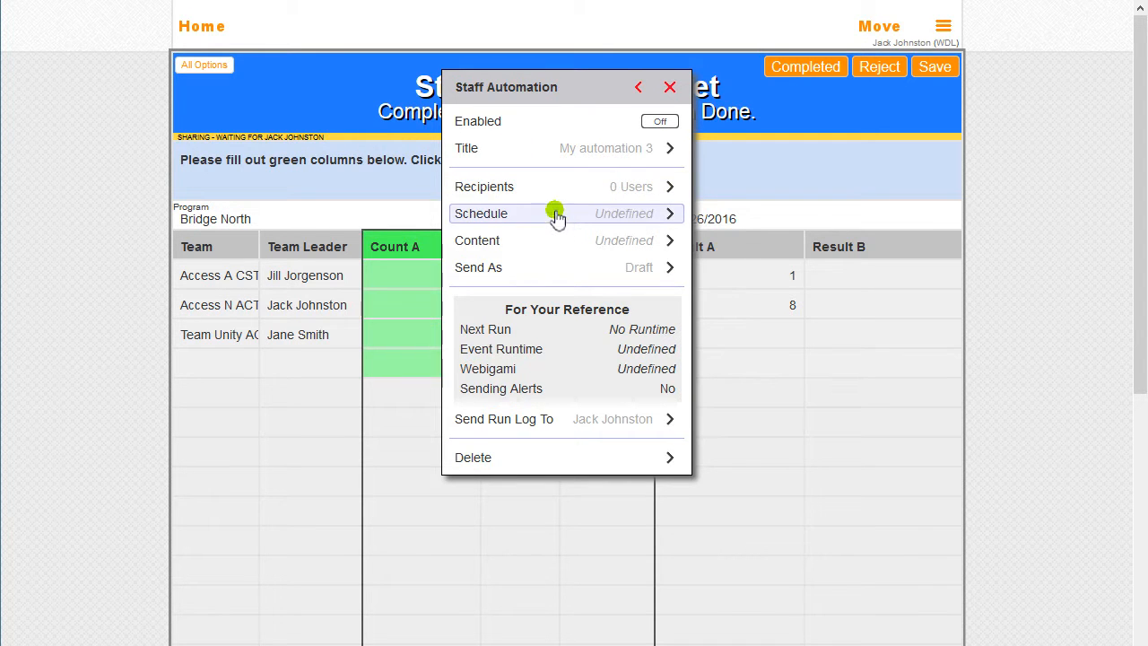
Step: Manually select the third, fourth and fifth listed users as the automation's recipients
click(624, 187)
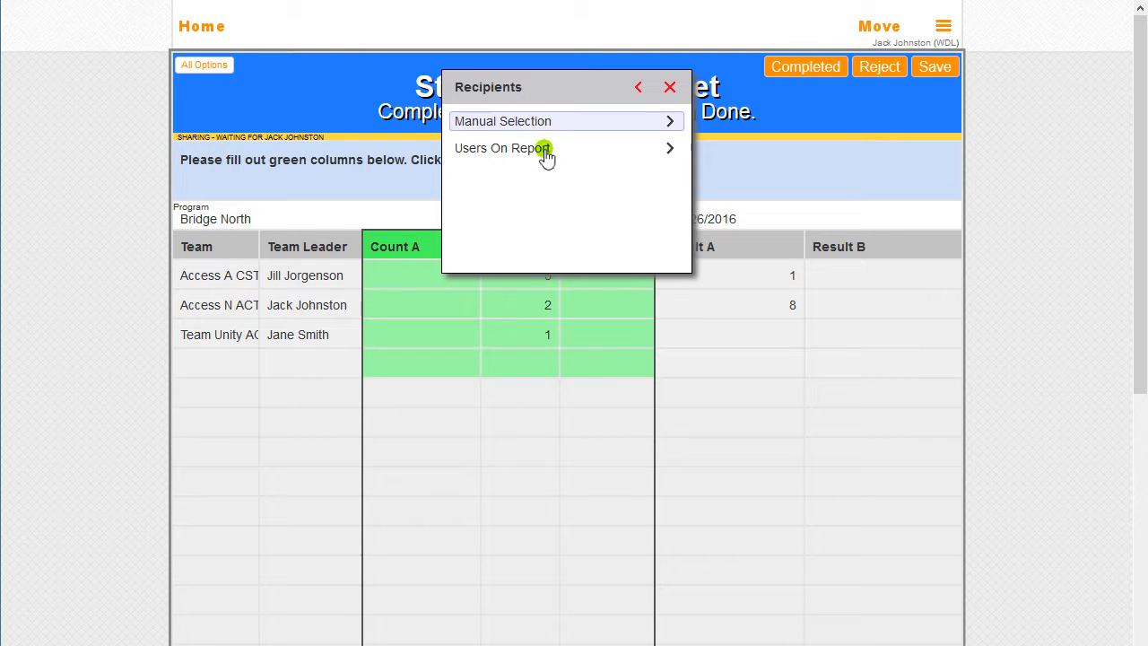
click(546, 123)
click(568, 123)
click(498, 171)
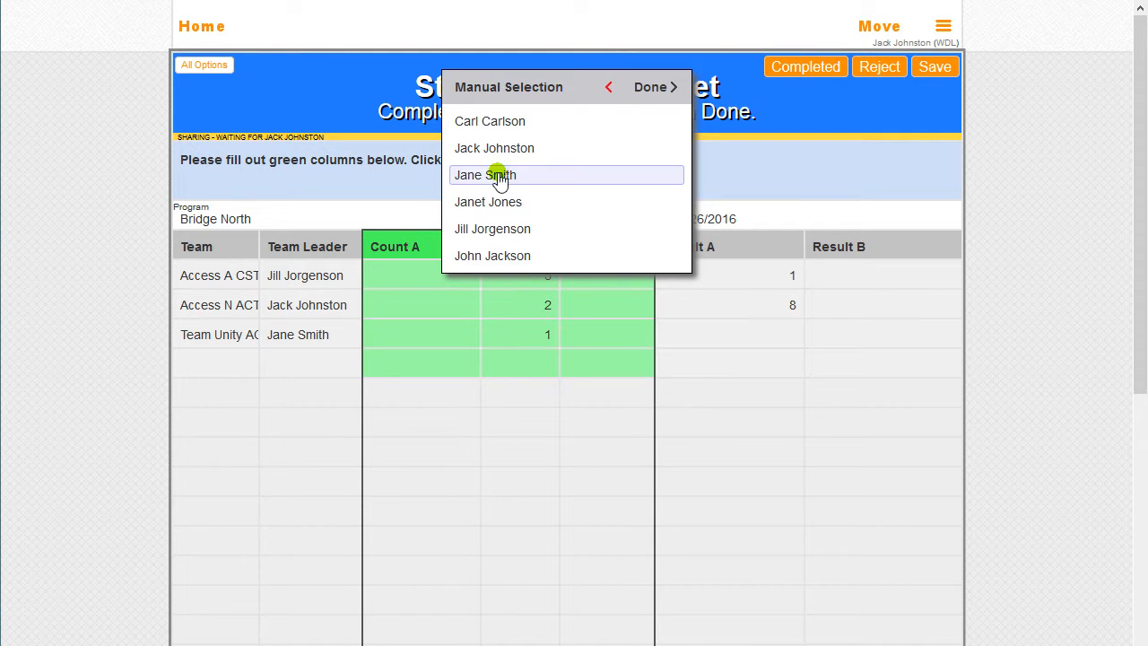
click(500, 201)
click(505, 227)
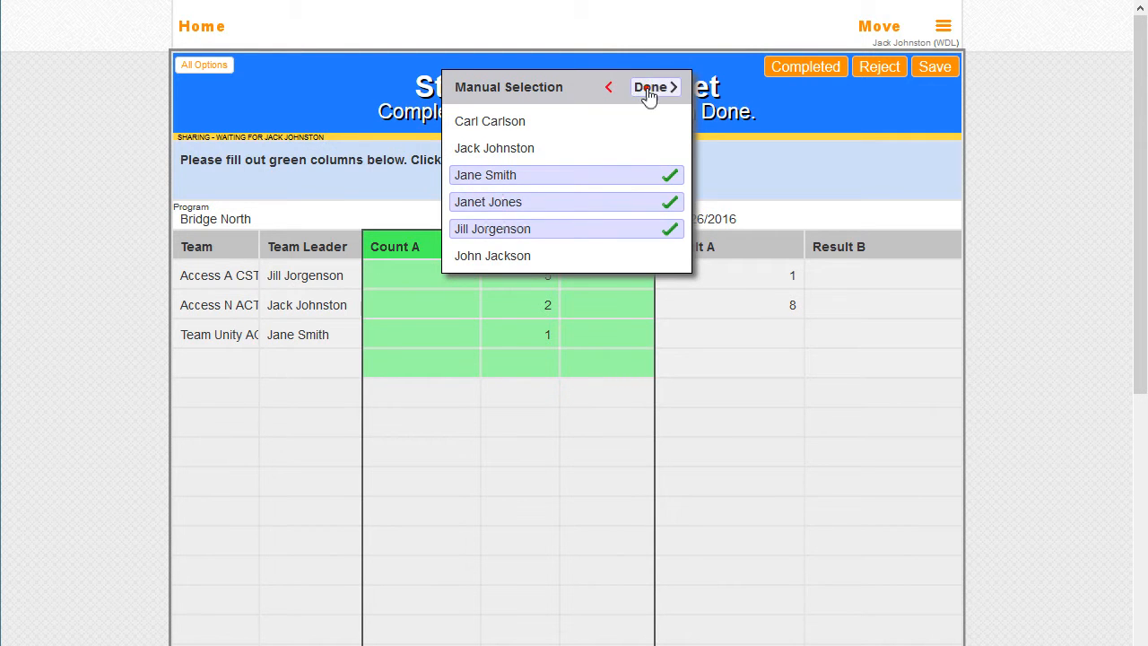
click(647, 88)
click(643, 87)
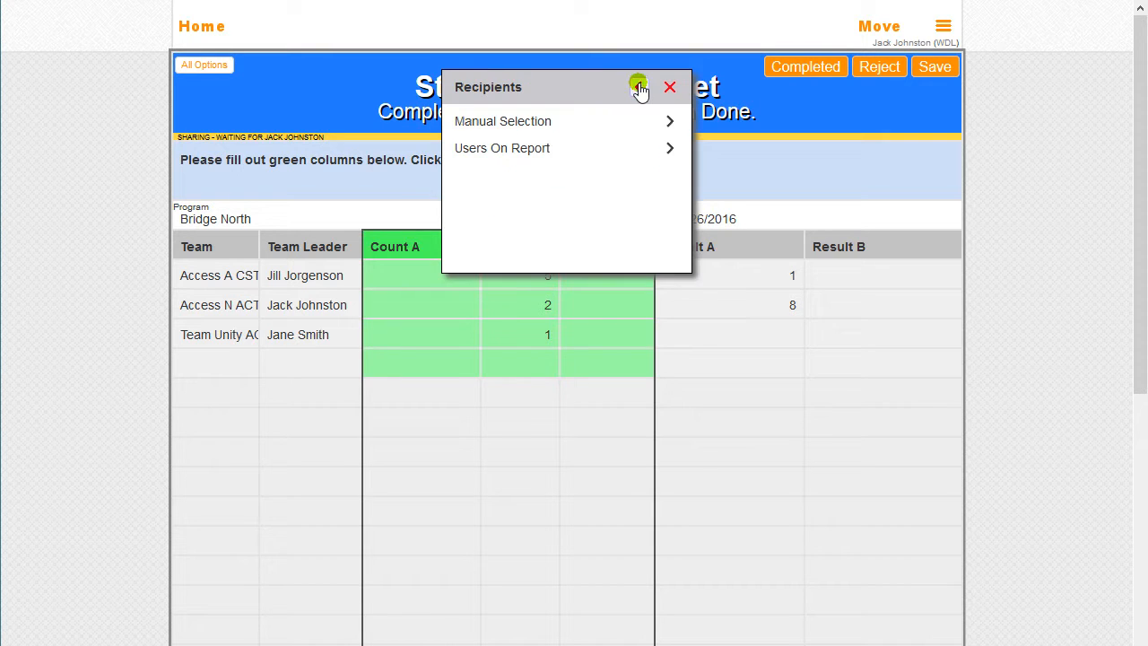
click(640, 88)
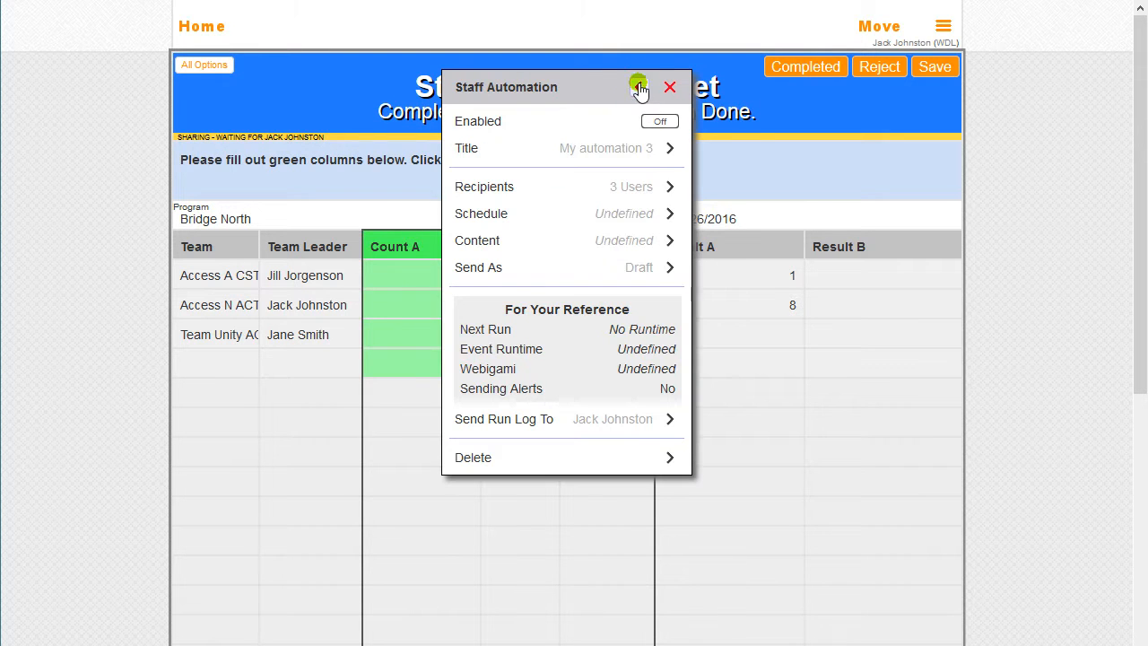
Step: Schedule the automation for Every Day with an event runtime of 8:00 AM
click(571, 214)
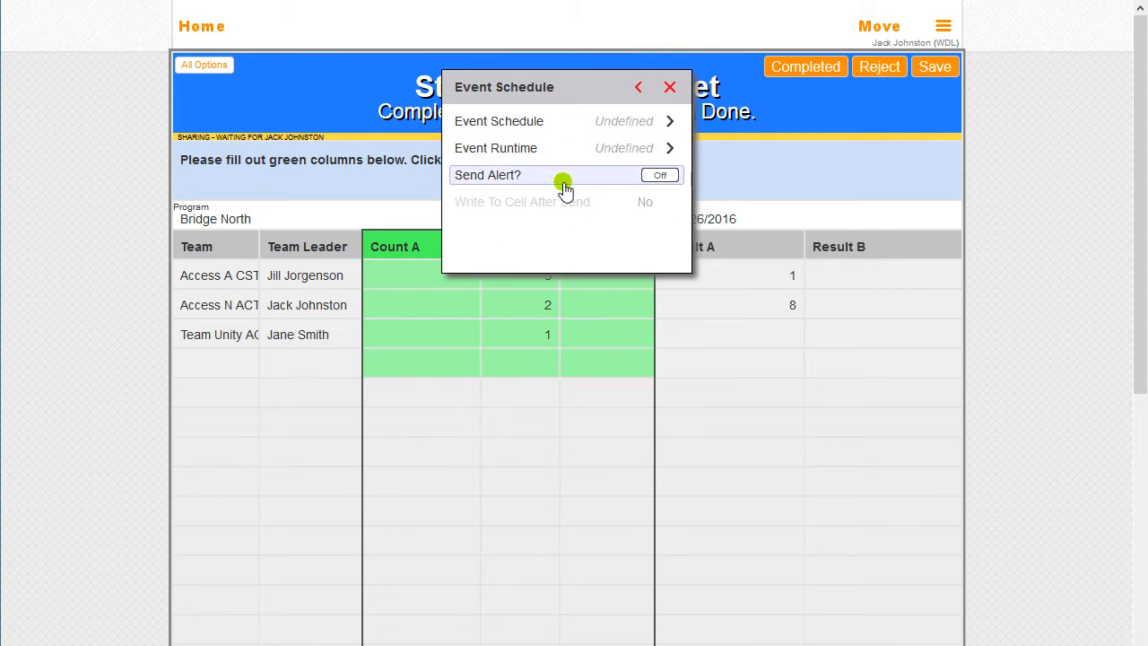
click(556, 125)
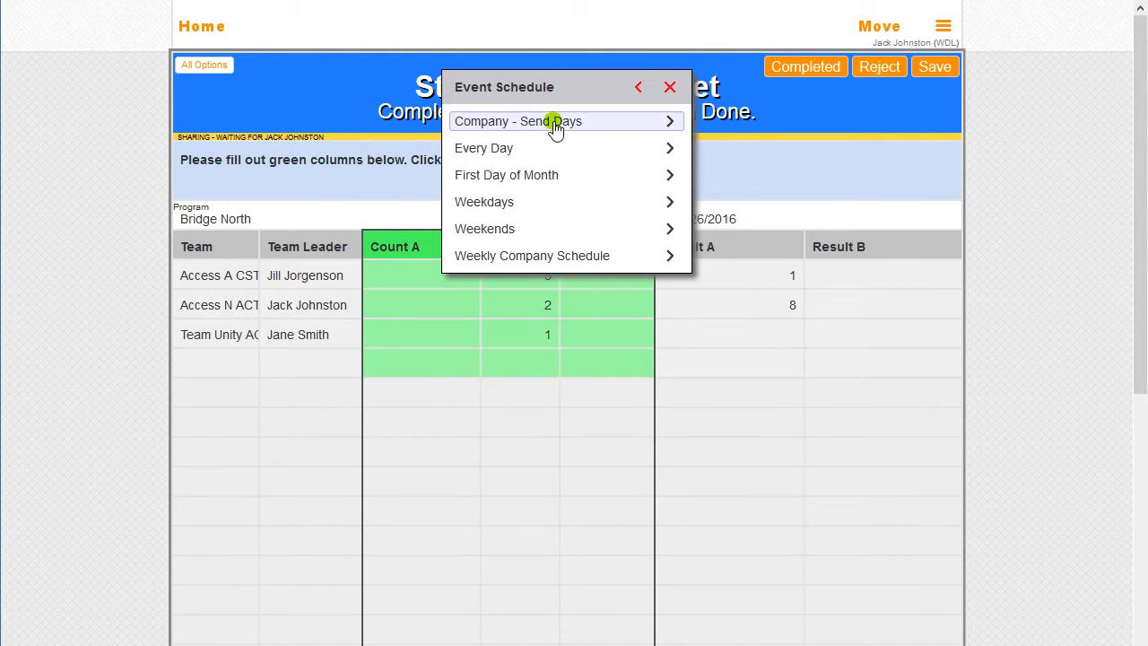
click(534, 149)
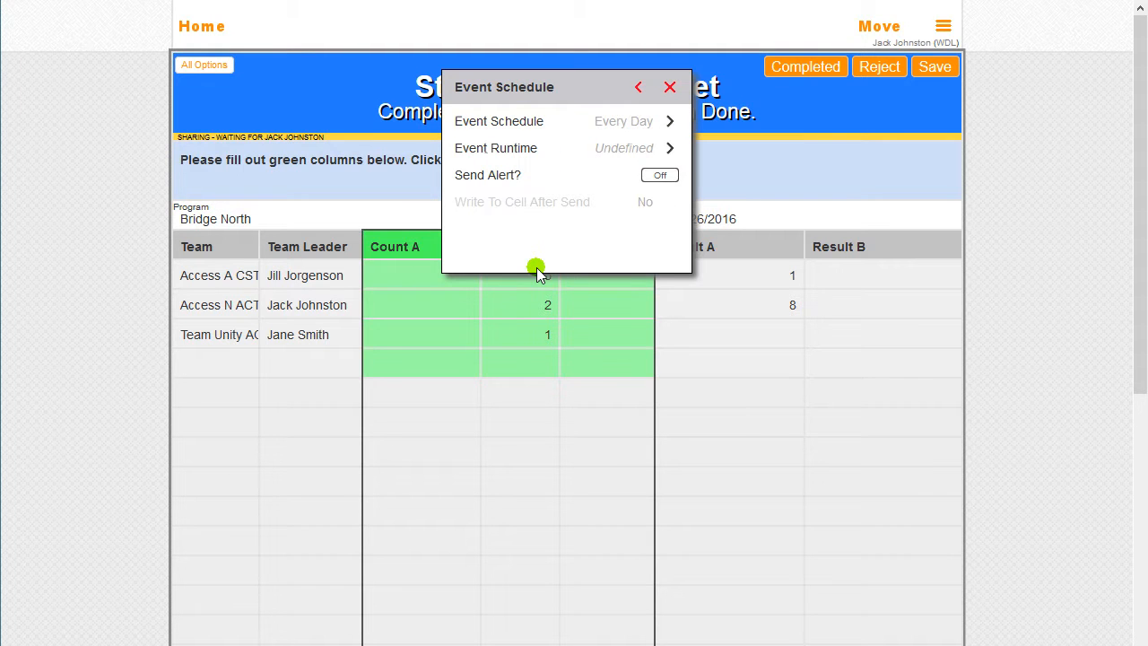
click(640, 149)
click(529, 183)
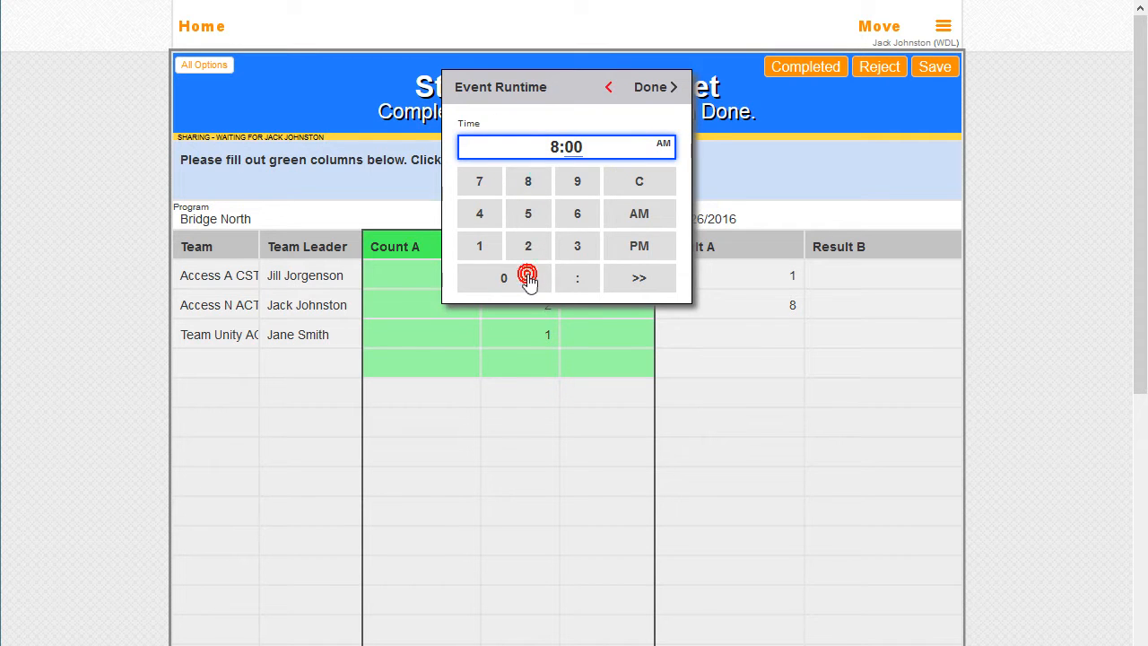
click(649, 86)
click(641, 84)
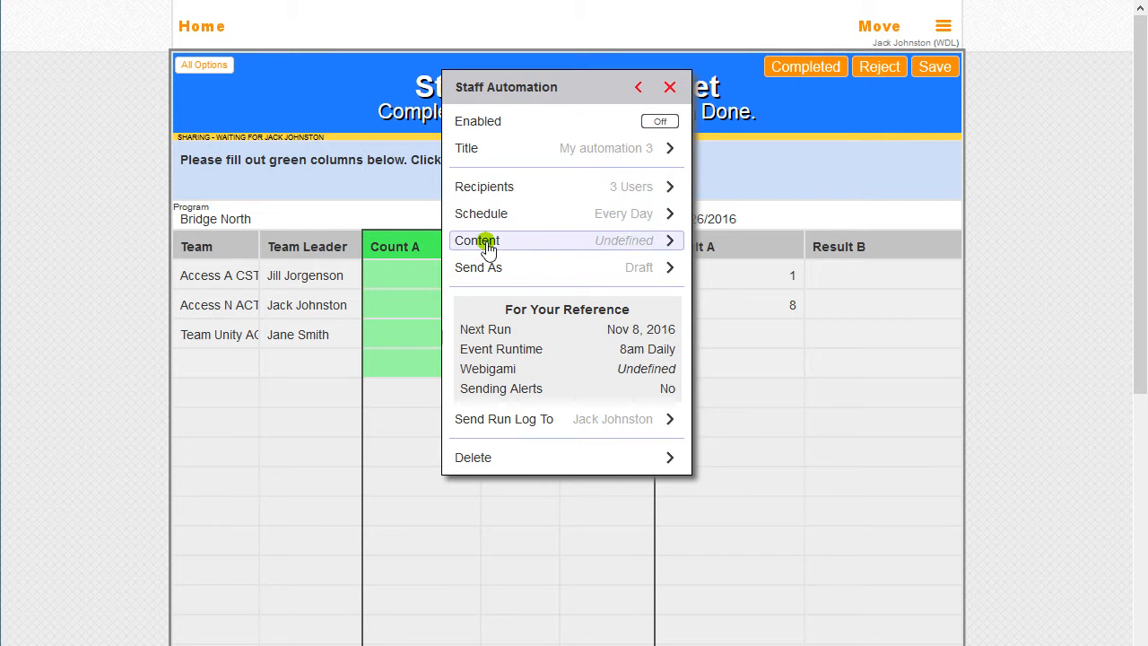
Step: Search the content designs for "response" and choose Staff Response Sheet as the recipients' Webigami design
click(635, 243)
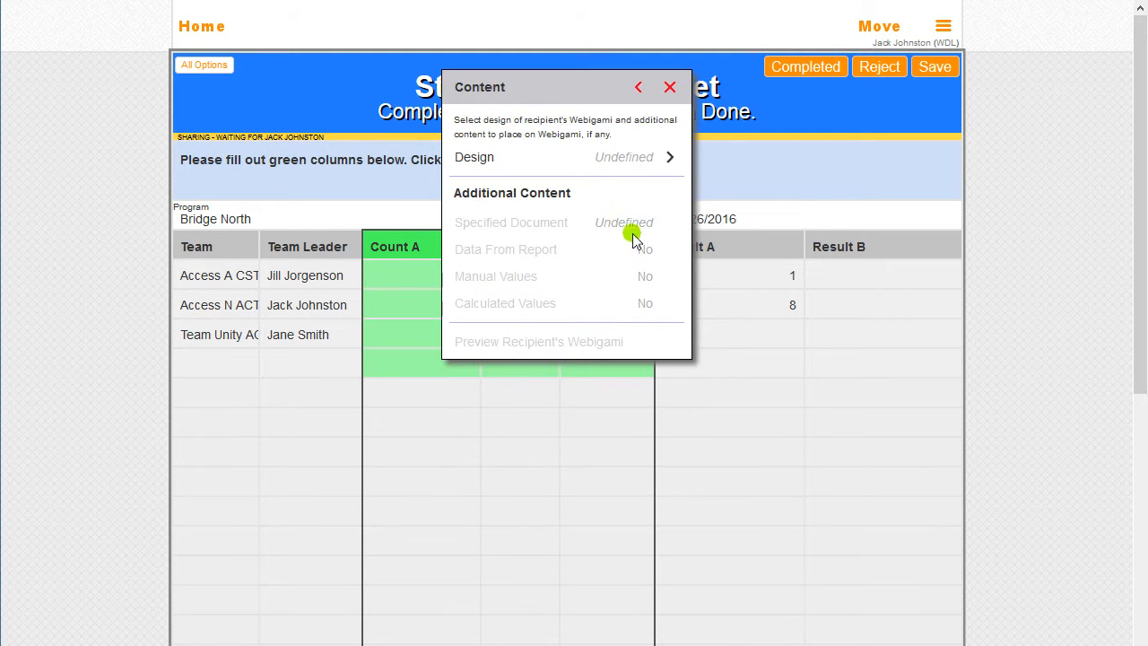
click(617, 161)
click(589, 120)
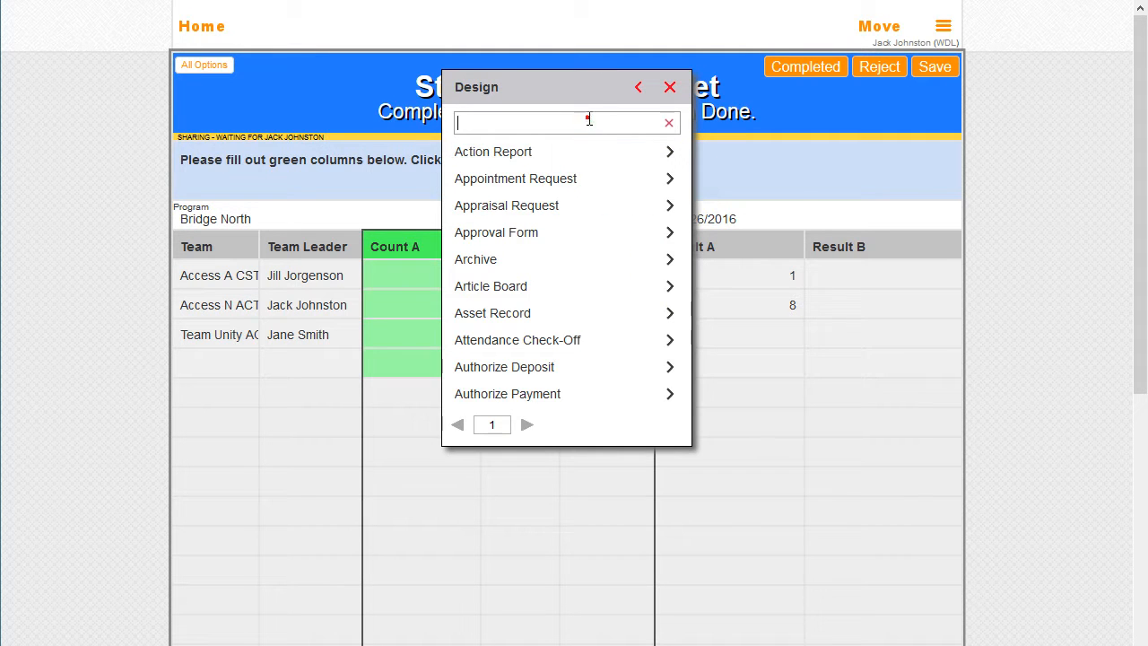
text(respo)
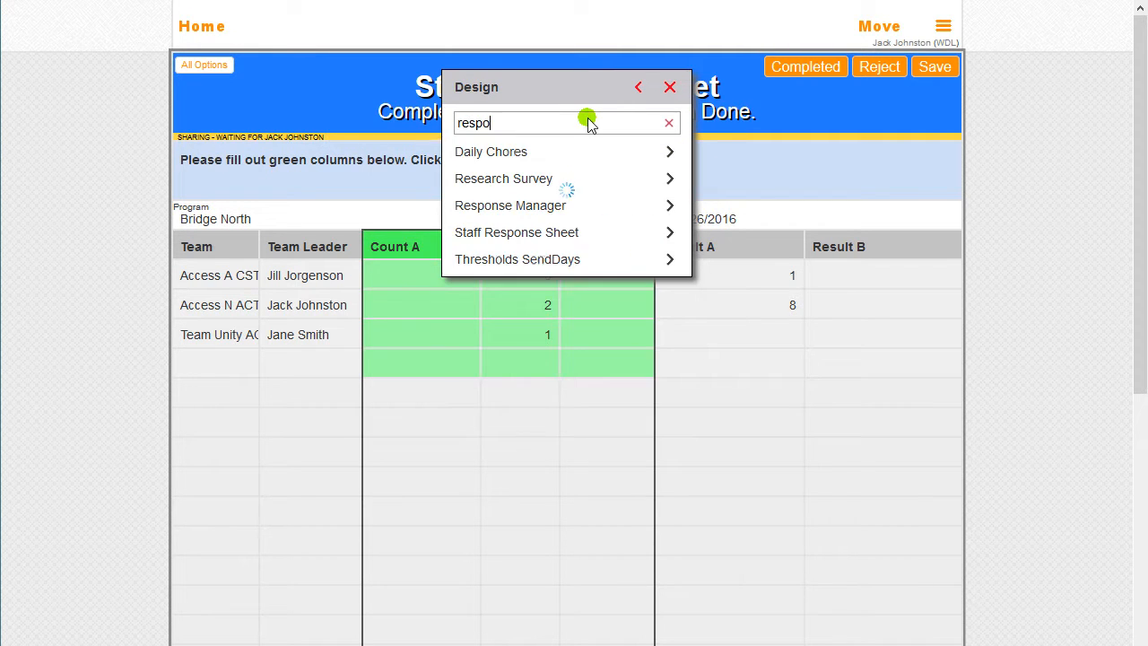
text(nse)
click(580, 181)
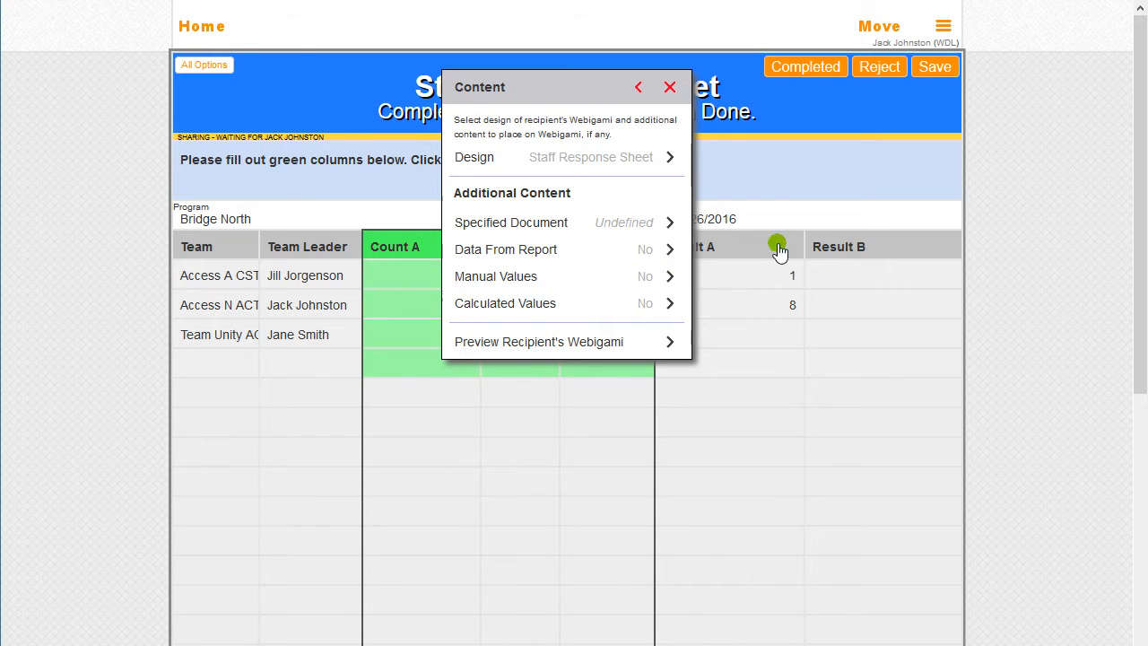
Step: Review the Manual Values settings under the automation's additional content and return to the automation's overview
click(531, 278)
click(638, 88)
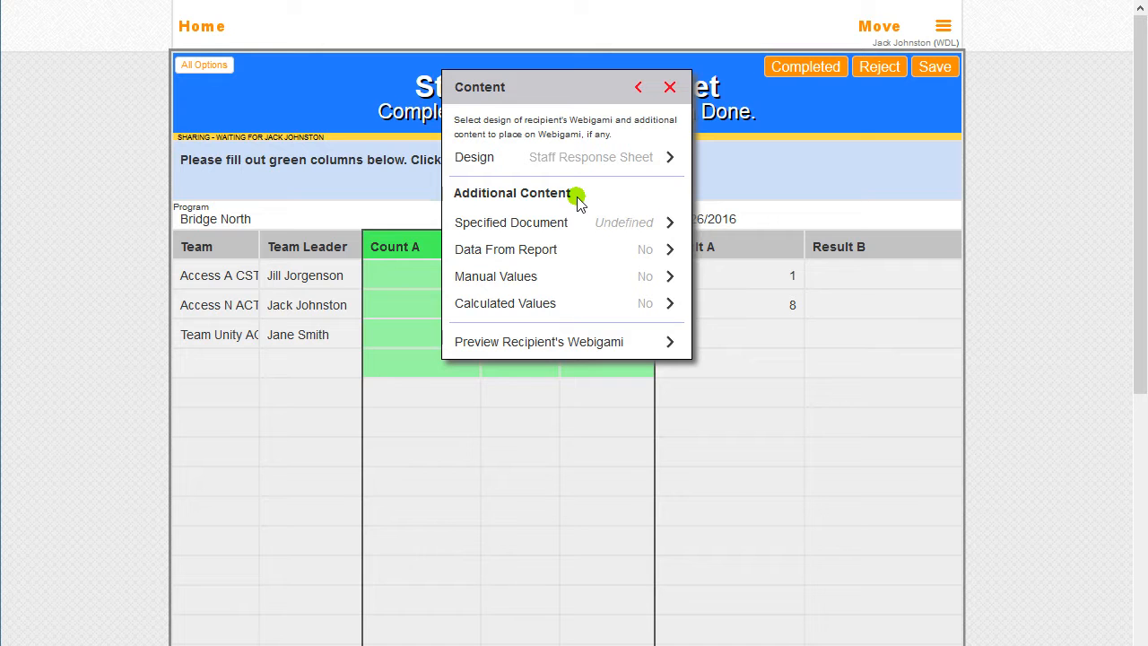
click(638, 88)
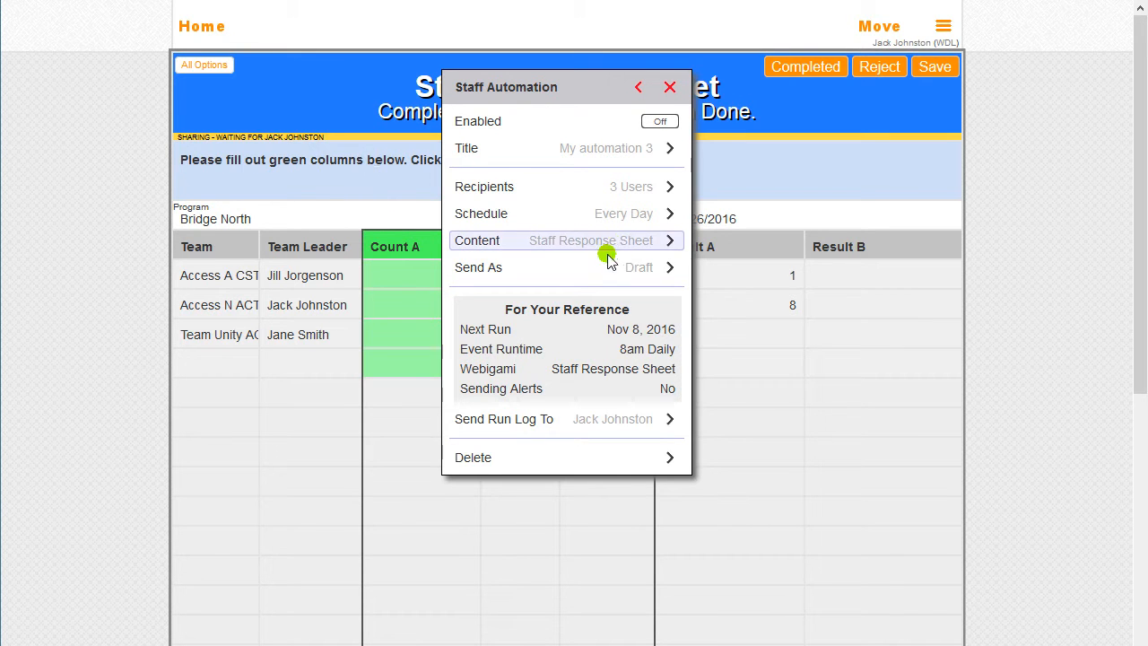
Step: Check the automation's Send As options, leaving it as Draft, and enable the automation
click(538, 268)
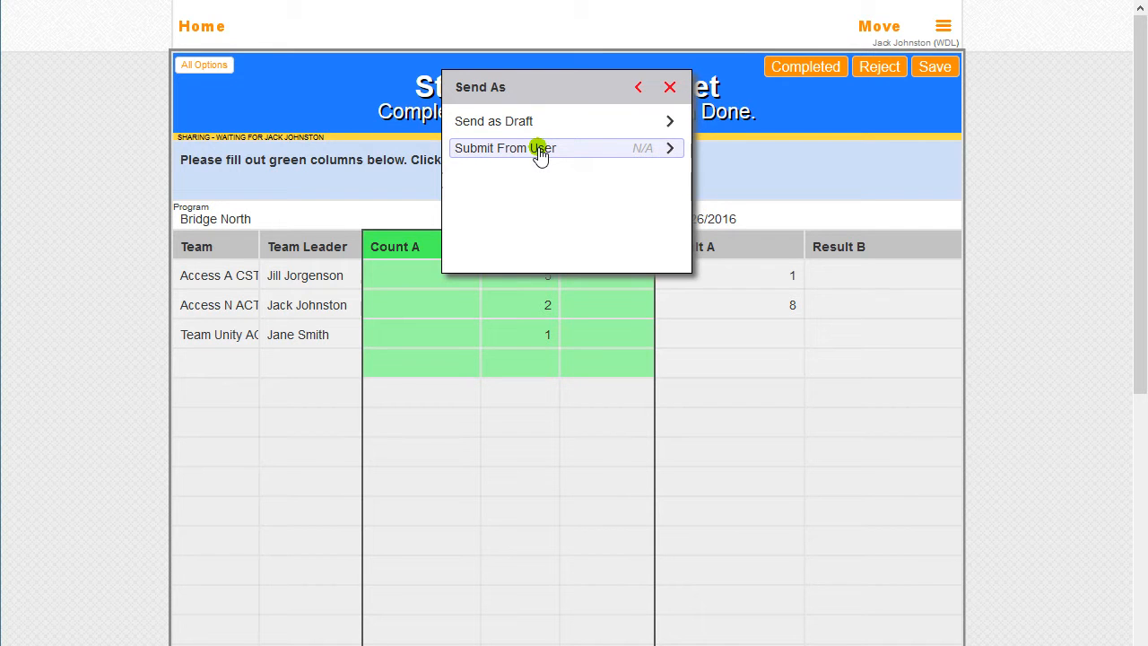
click(639, 87)
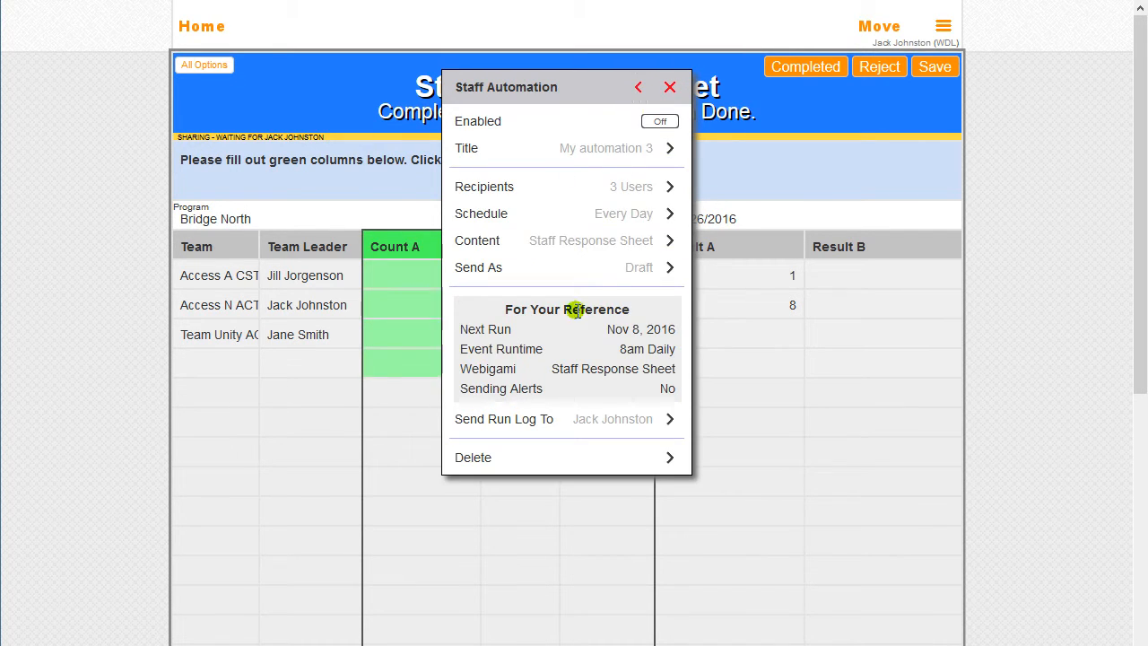
click(659, 122)
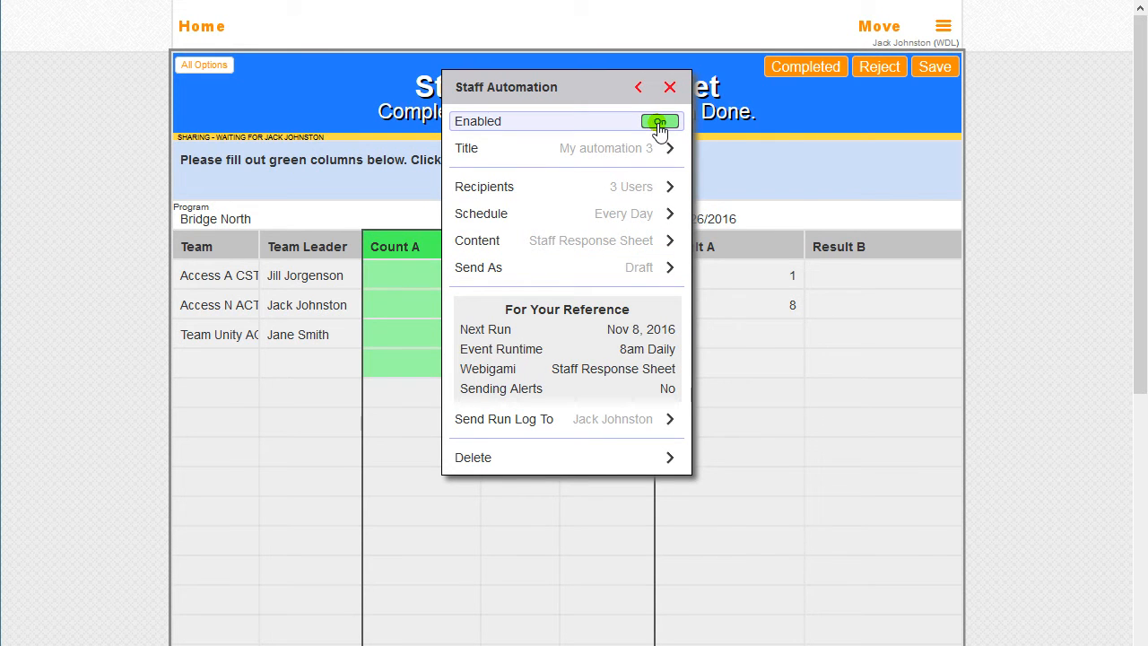